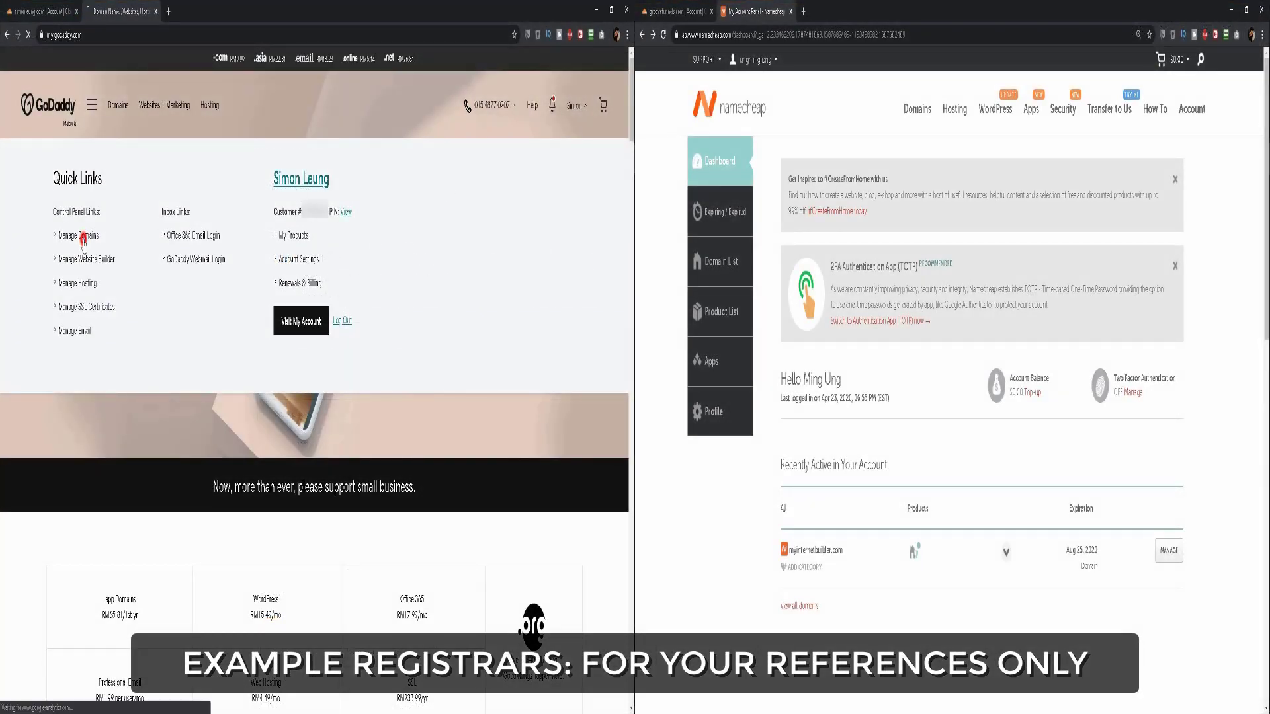
Open simonleung.com's DNS management in GoDaddy and myinternetbuilder.com's details in Namecheap
left_click(82, 238)
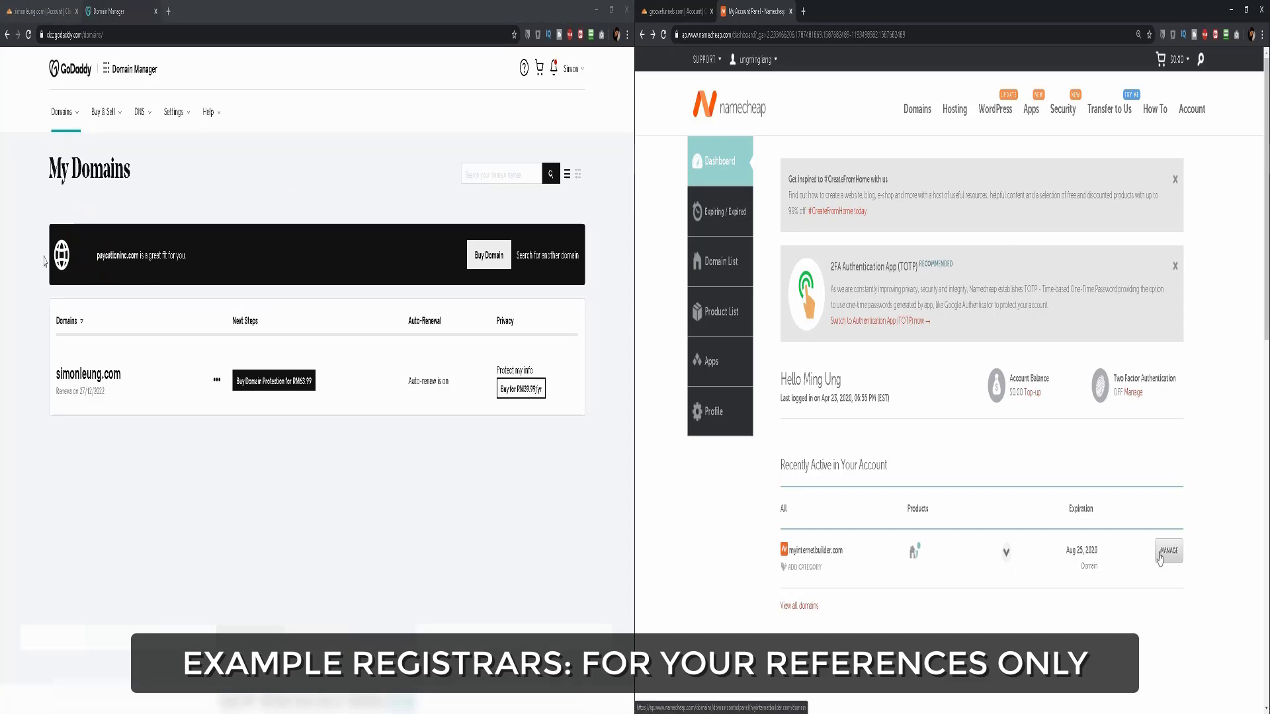
left_click(216, 383)
left_click(1160, 555)
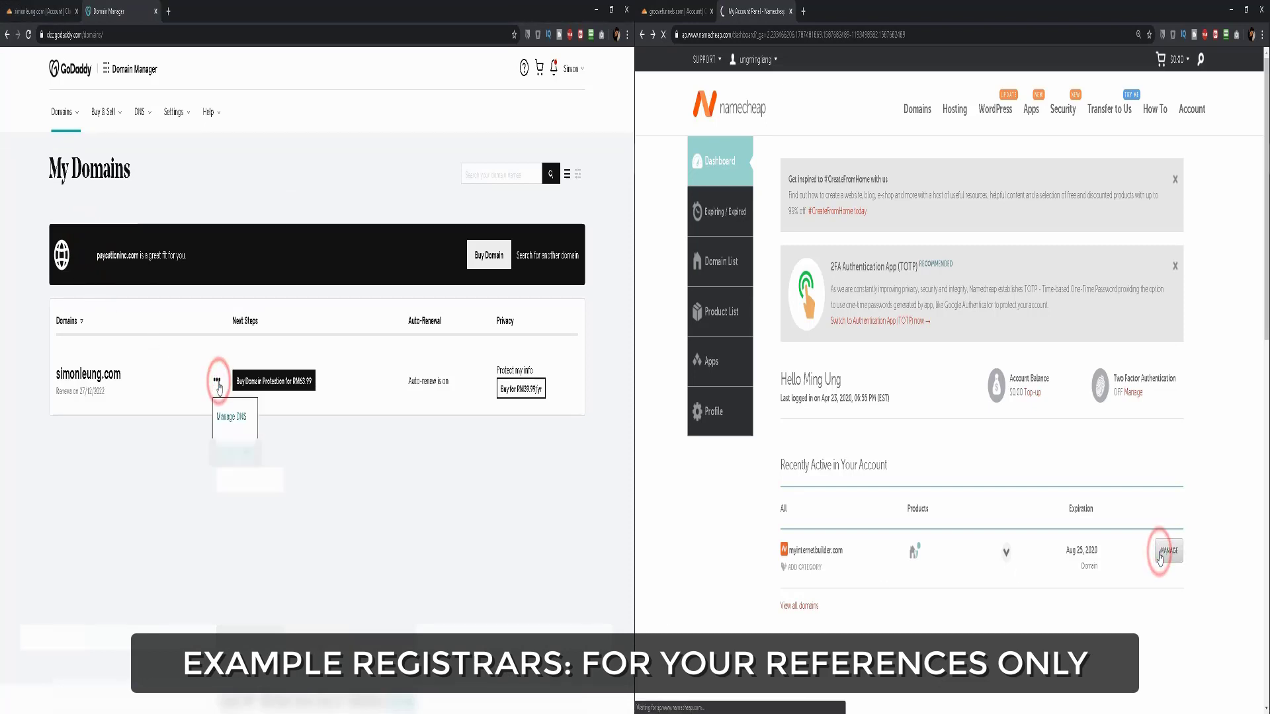
left_click(224, 419)
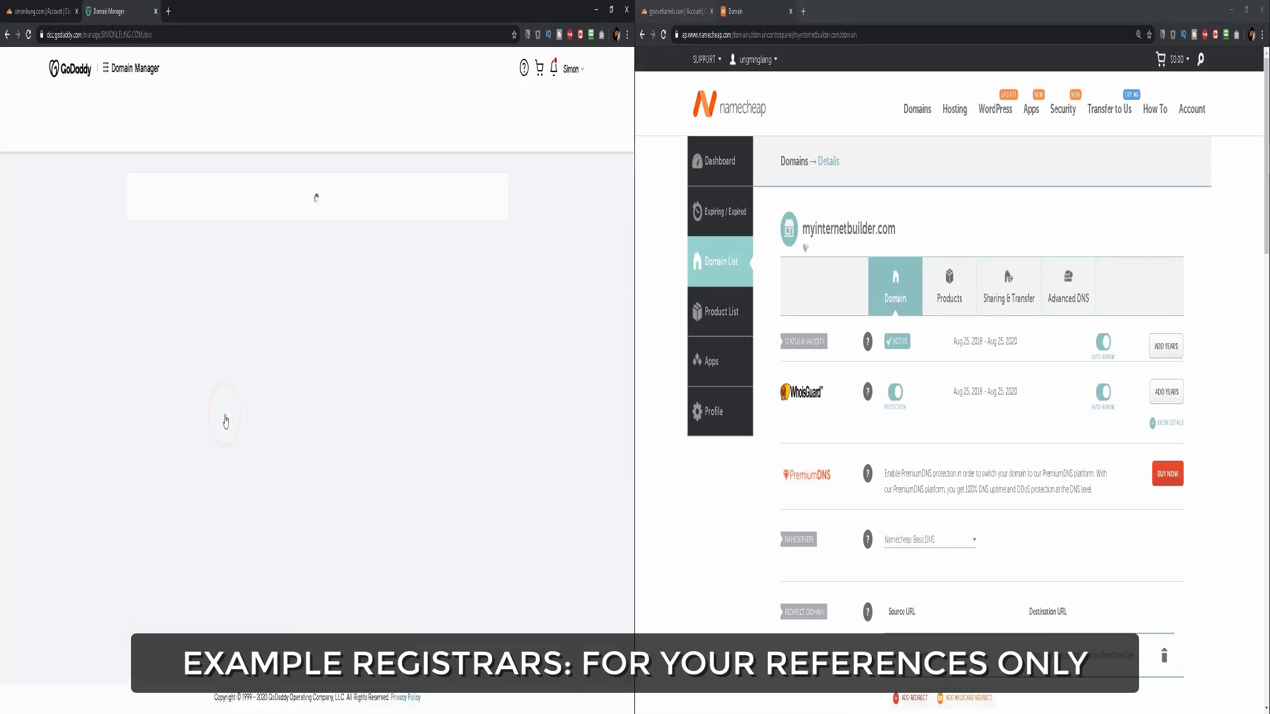
Switch myinternetbuilder.com to Custom DNS and open simonleung.com's nameserver editor in GoDaddy
left_click(774, 554)
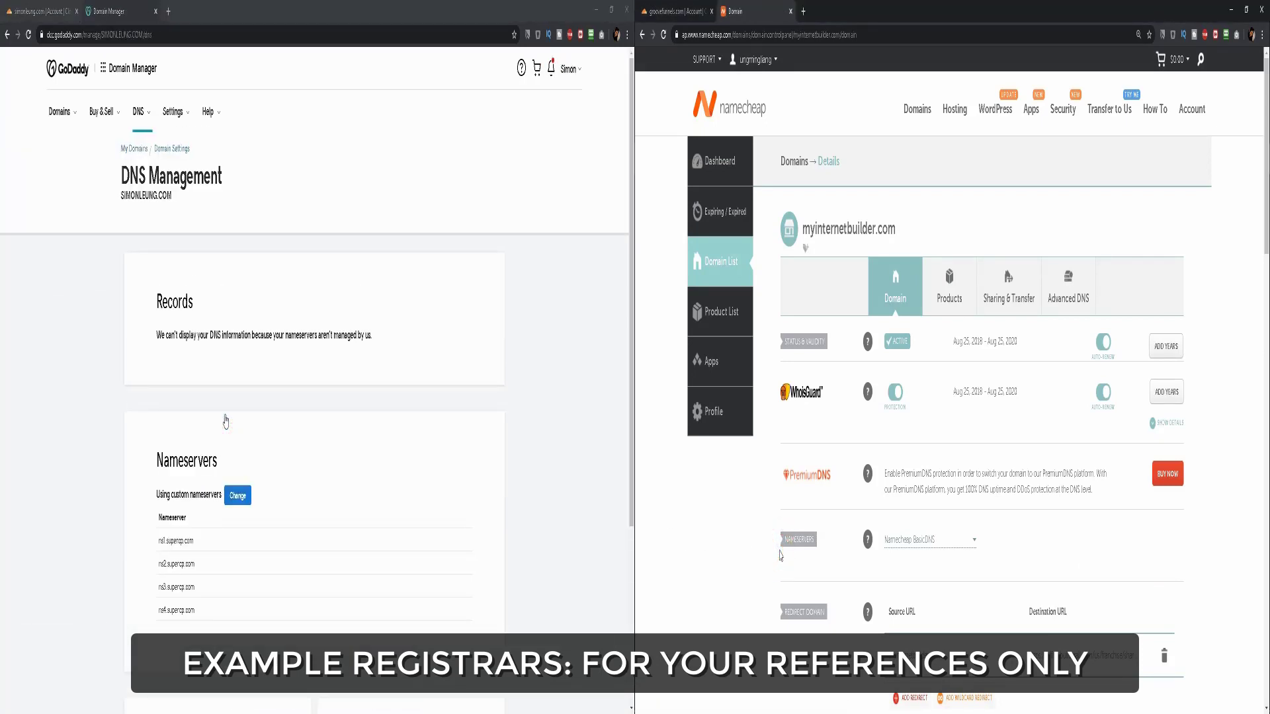
left_click(973, 543)
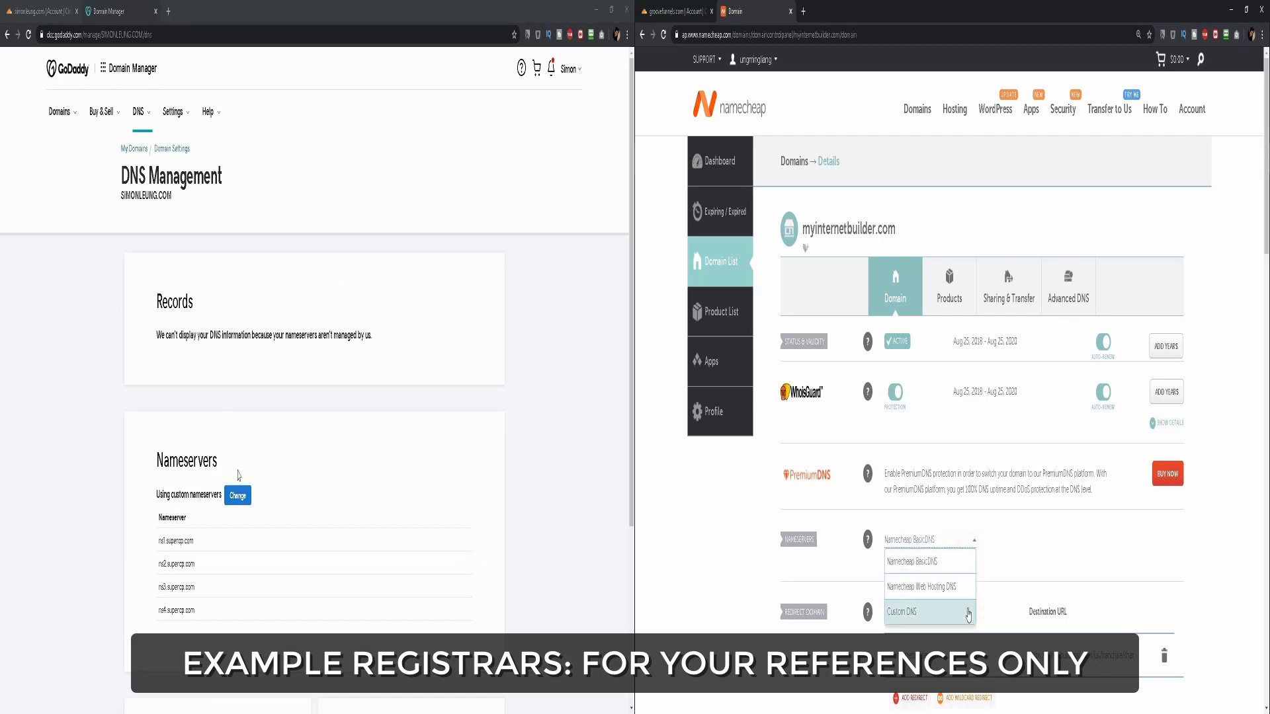
left_click(968, 612)
left_click(242, 497)
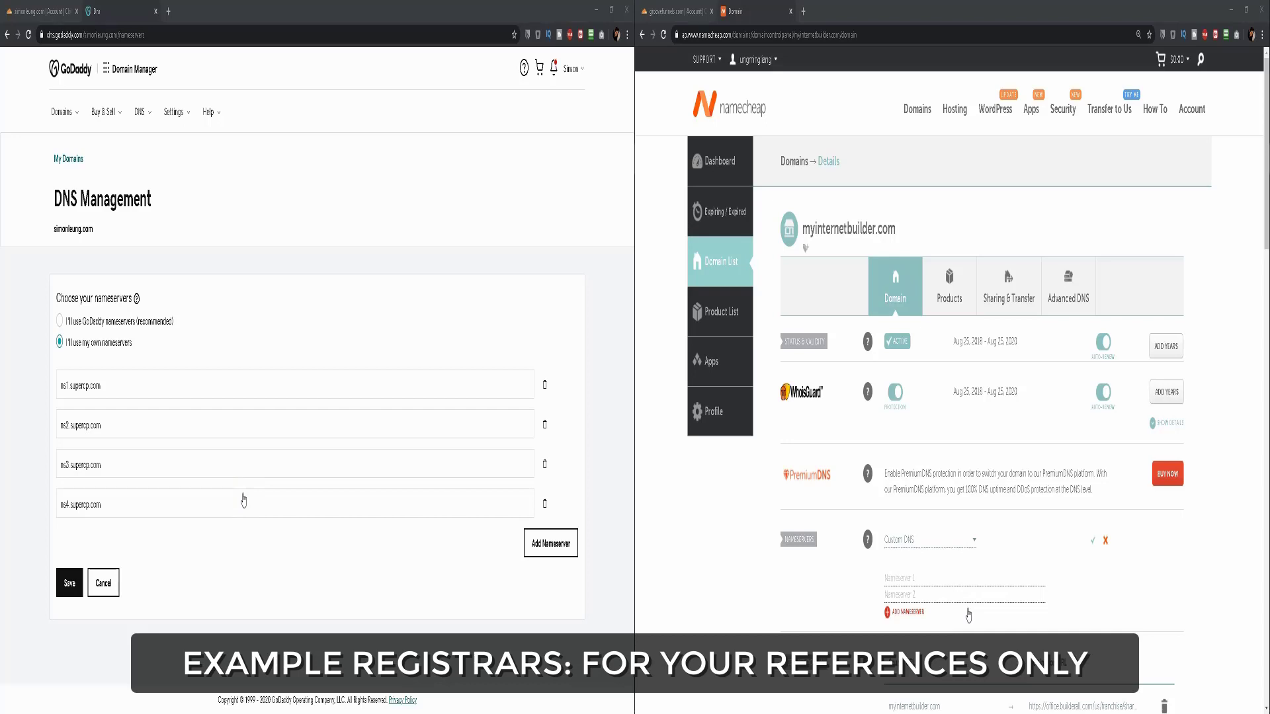
Copy Cloudflare's first nameserver, christina.ns.cloudflare.com
left_click(60, 10)
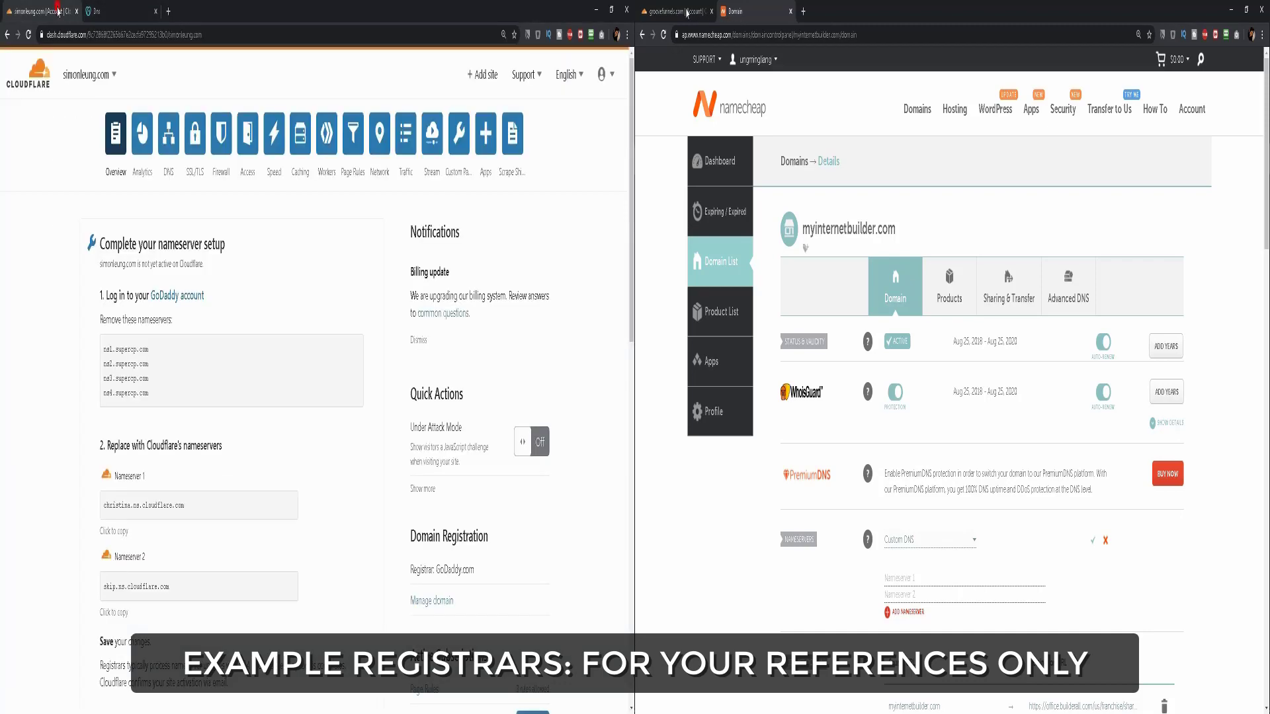
left_click(687, 12)
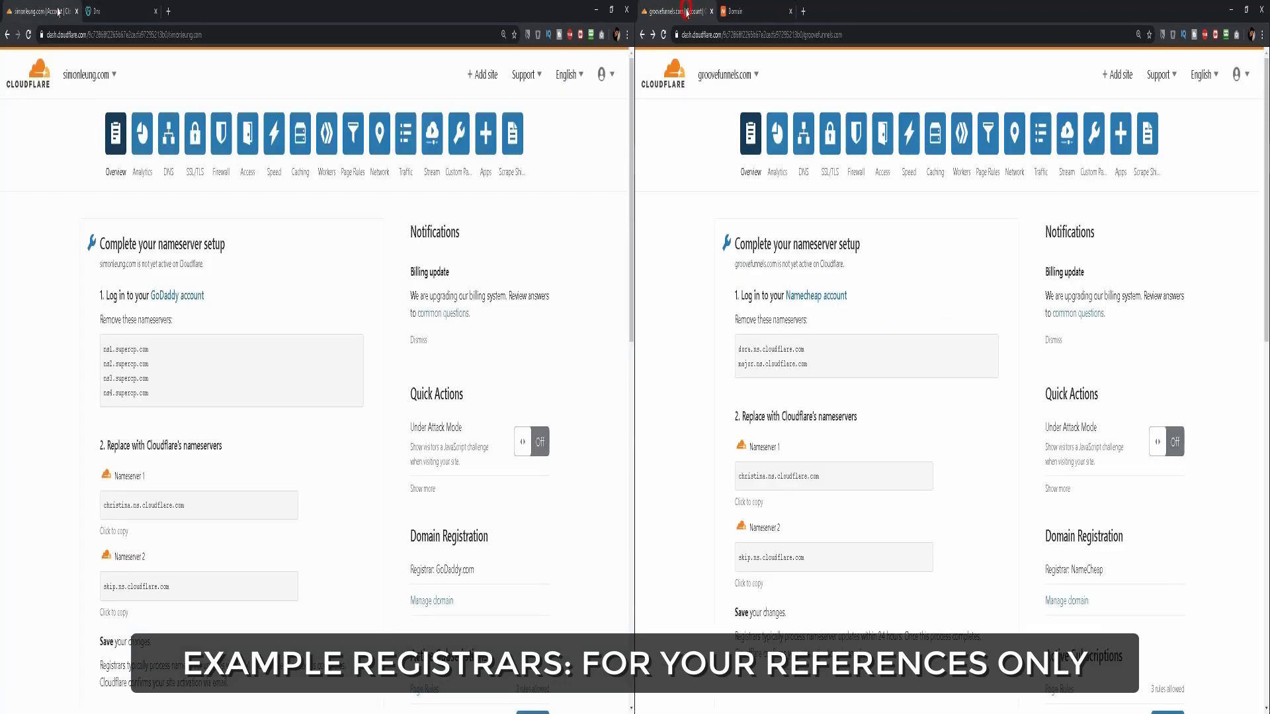
triple_click(777, 474)
right_click(780, 478)
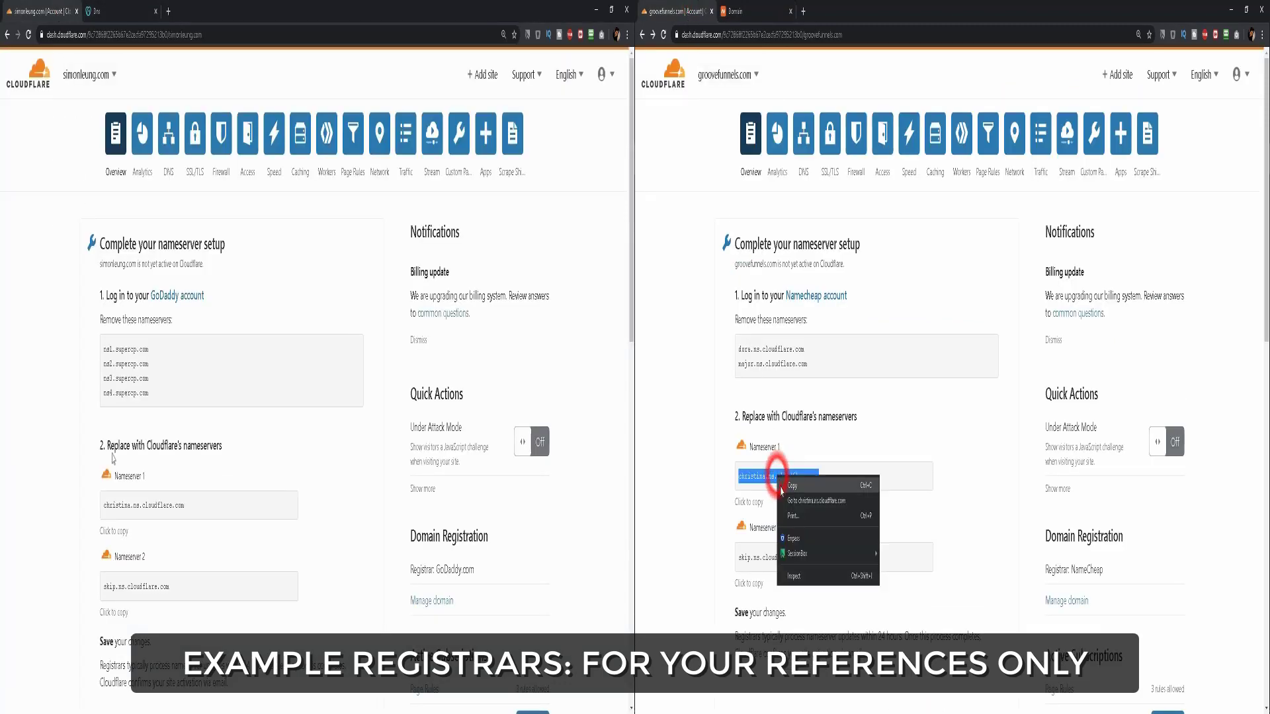
left_click(792, 485)
triple_click(114, 505)
Paste christina.ns.cloudflare.com into Namecheap's Nameserver 1 and GoDaddy's first nameserver field
left_click(739, 12)
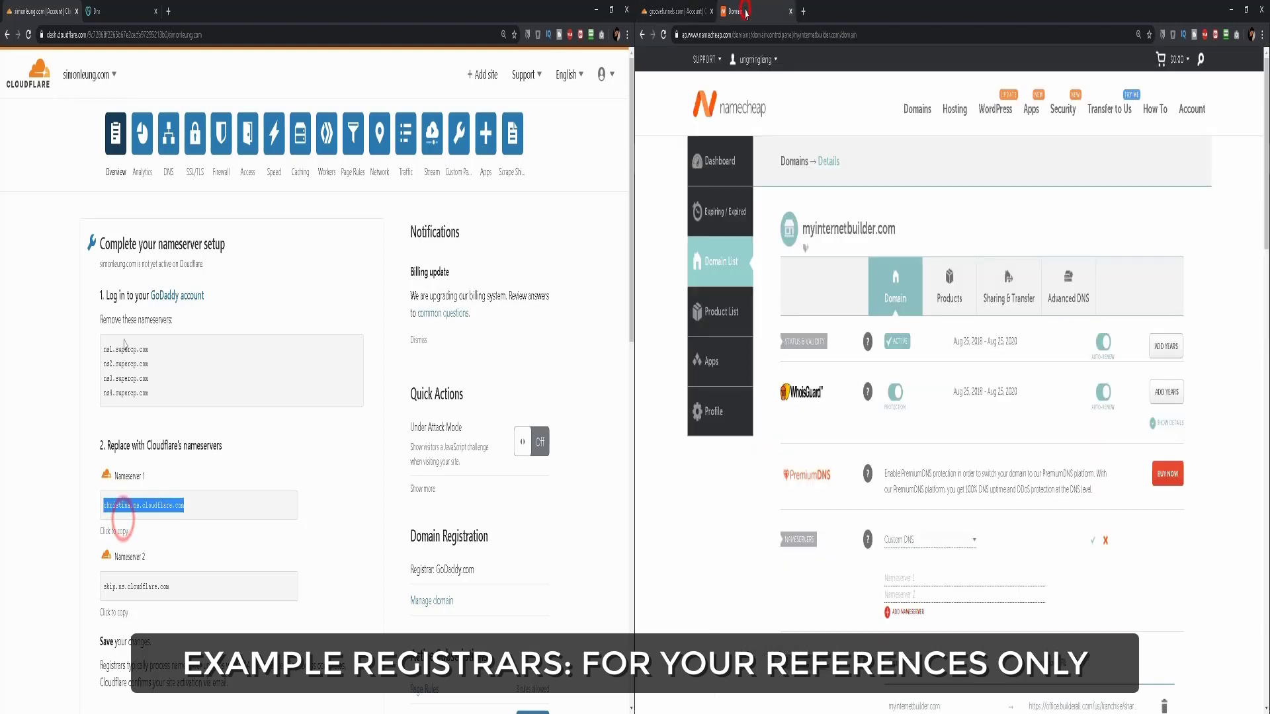
left_click(111, 11)
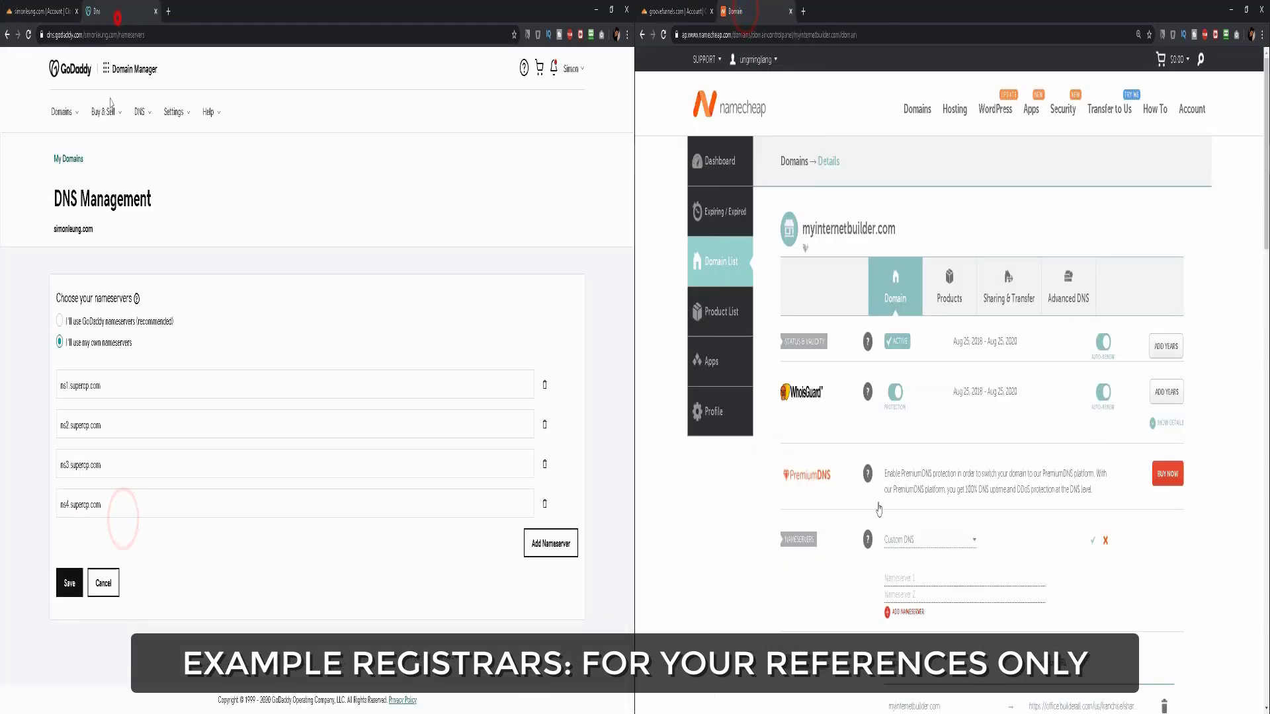
right_click(897, 579)
triple_click(96, 385)
right_click(95, 385)
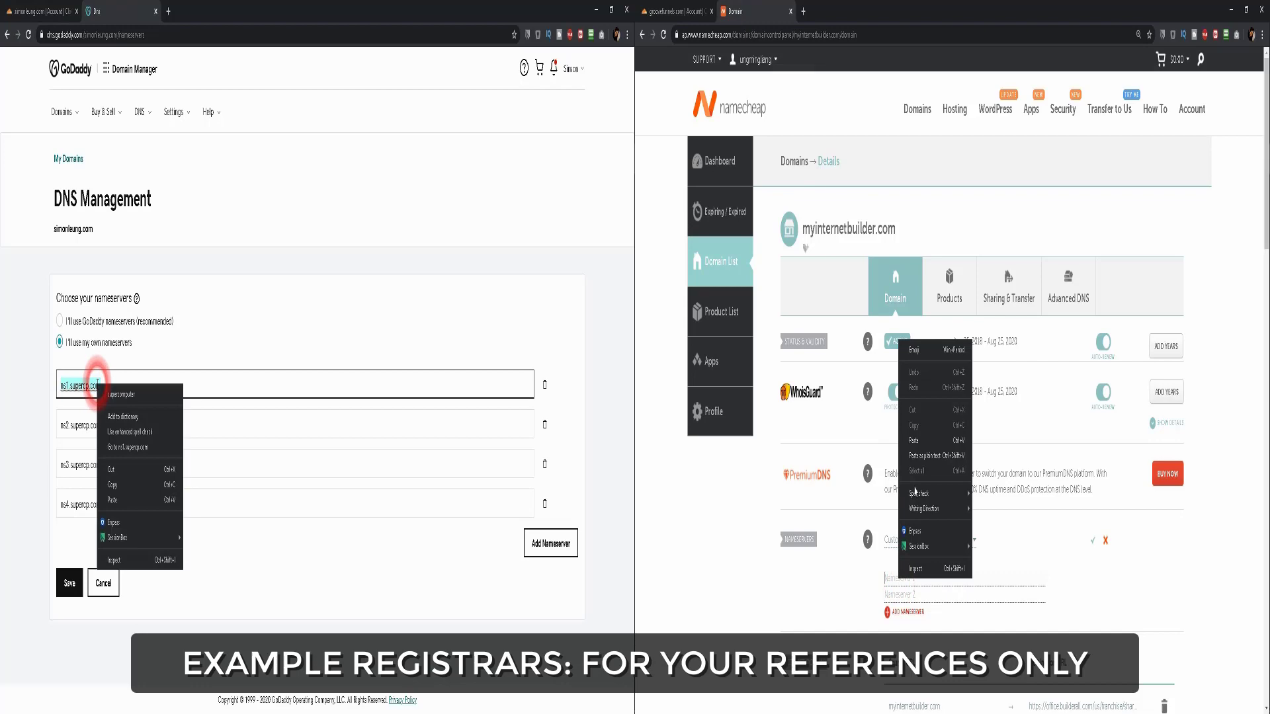
left_click(912, 439)
left_click(112, 499)
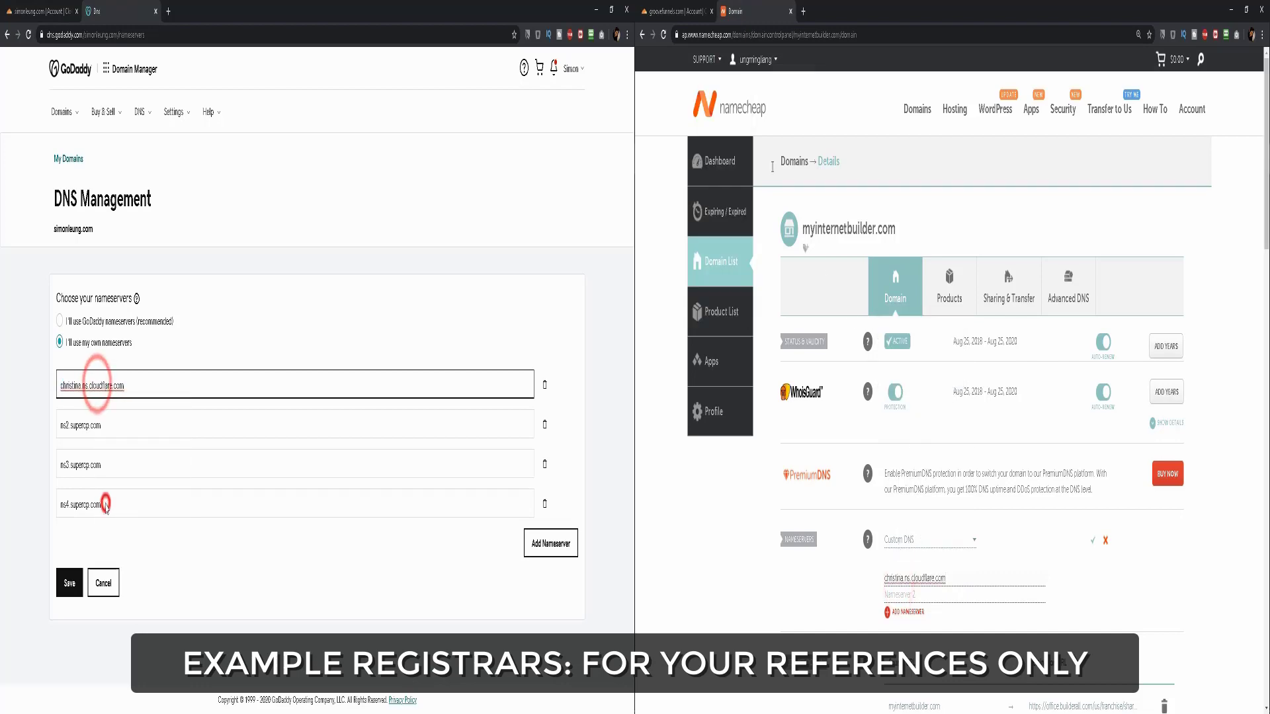
Copy Cloudflare's second nameserver, skip.ns.cloudflare.com
left_click(687, 11)
left_click(46, 11)
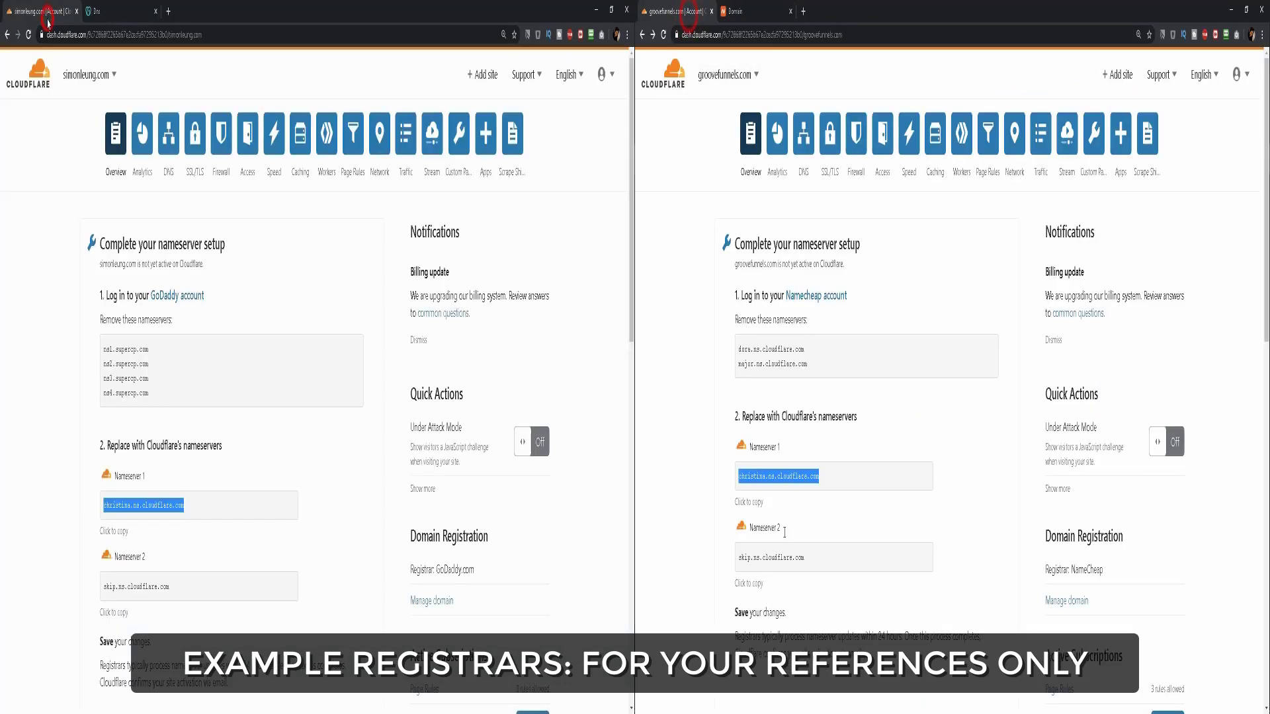
left_click(783, 558)
right_click(782, 558)
left_click(789, 566)
left_click(120, 588)
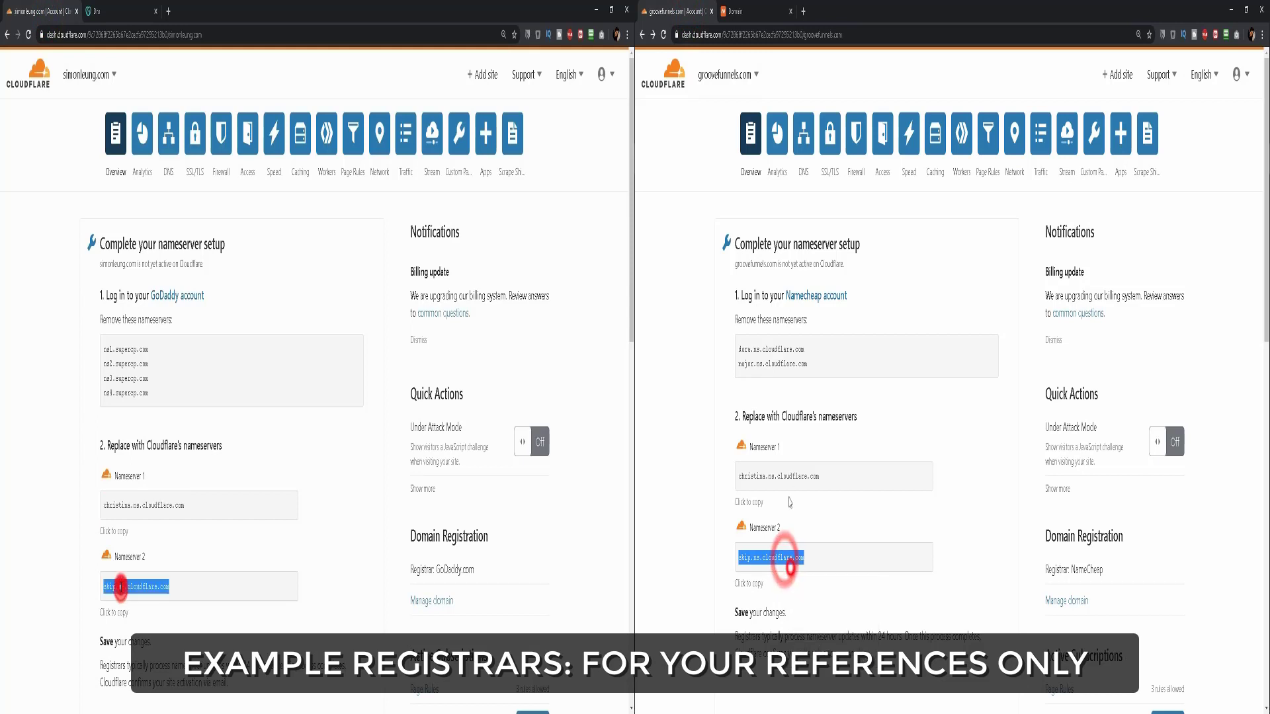
right_click(120, 587)
left_click(124, 598)
left_click(736, 11)
Paste skip.ns.cloudflare.com into the second nameserver field in Namecheap and GoDaddy
left_click(113, 10)
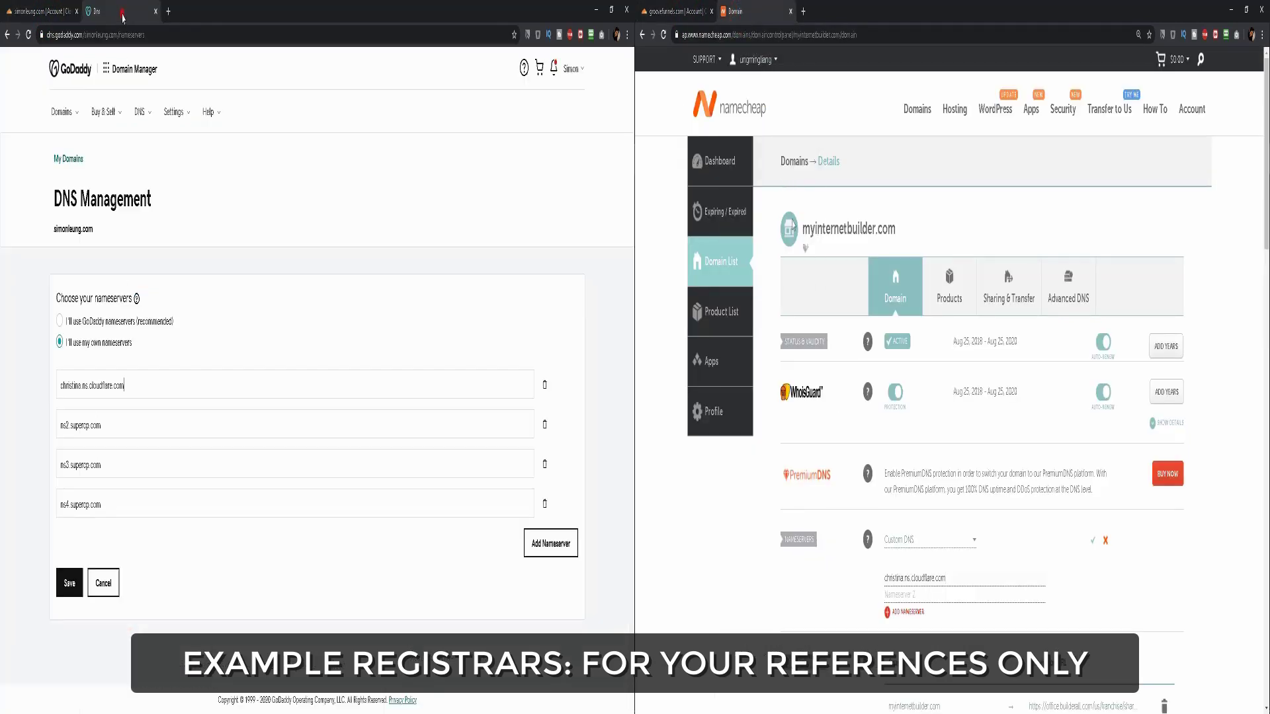
left_click(890, 596)
left_click(83, 424)
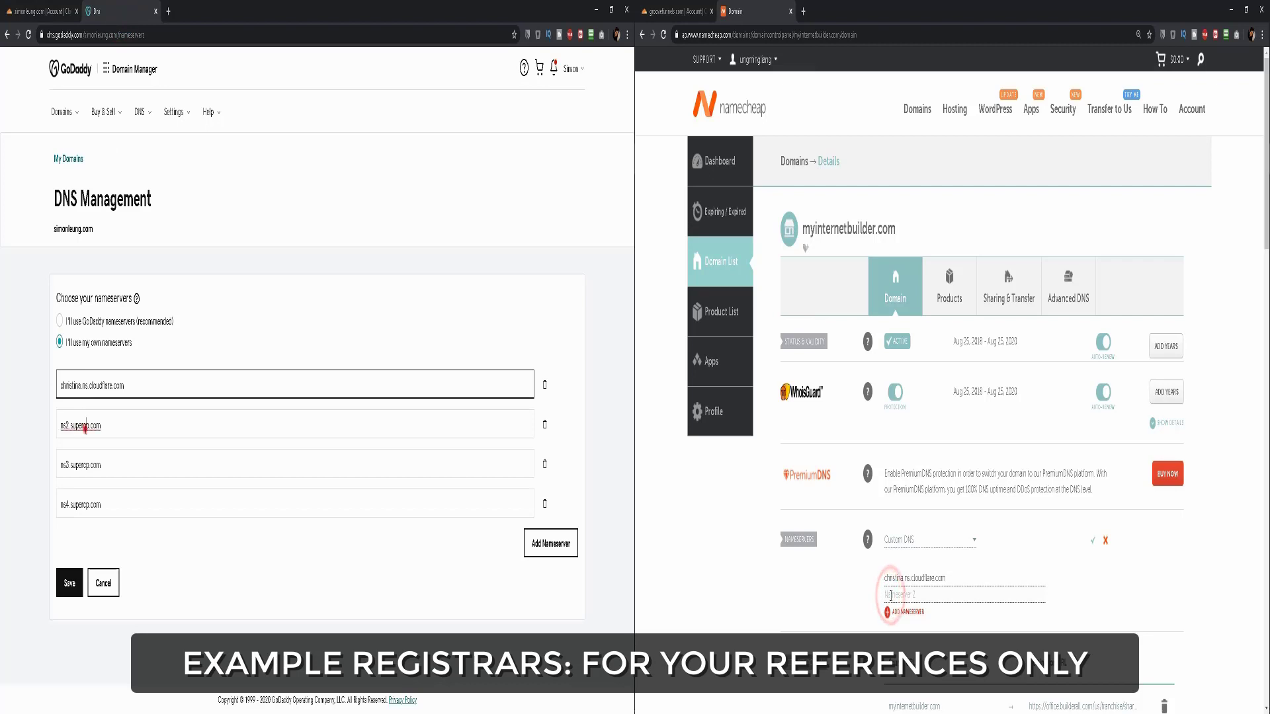
right_click(890, 595)
right_click(83, 424)
left_click(905, 460)
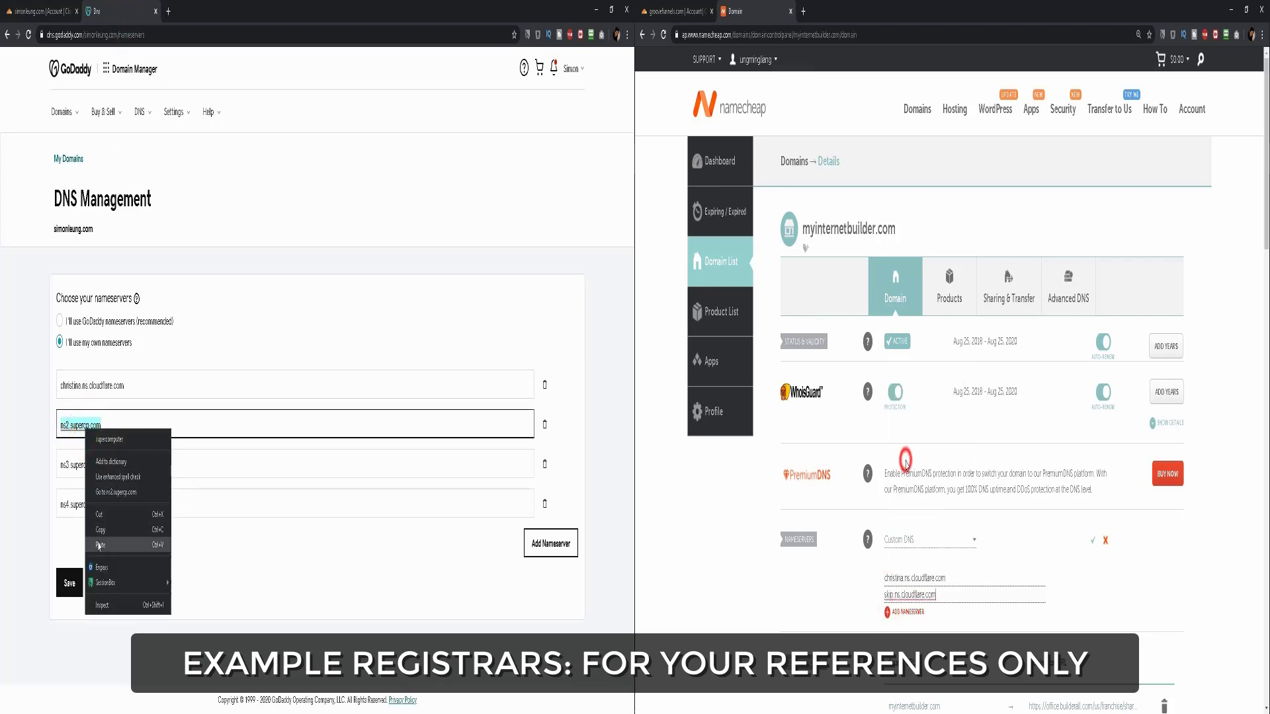
left_click(99, 544)
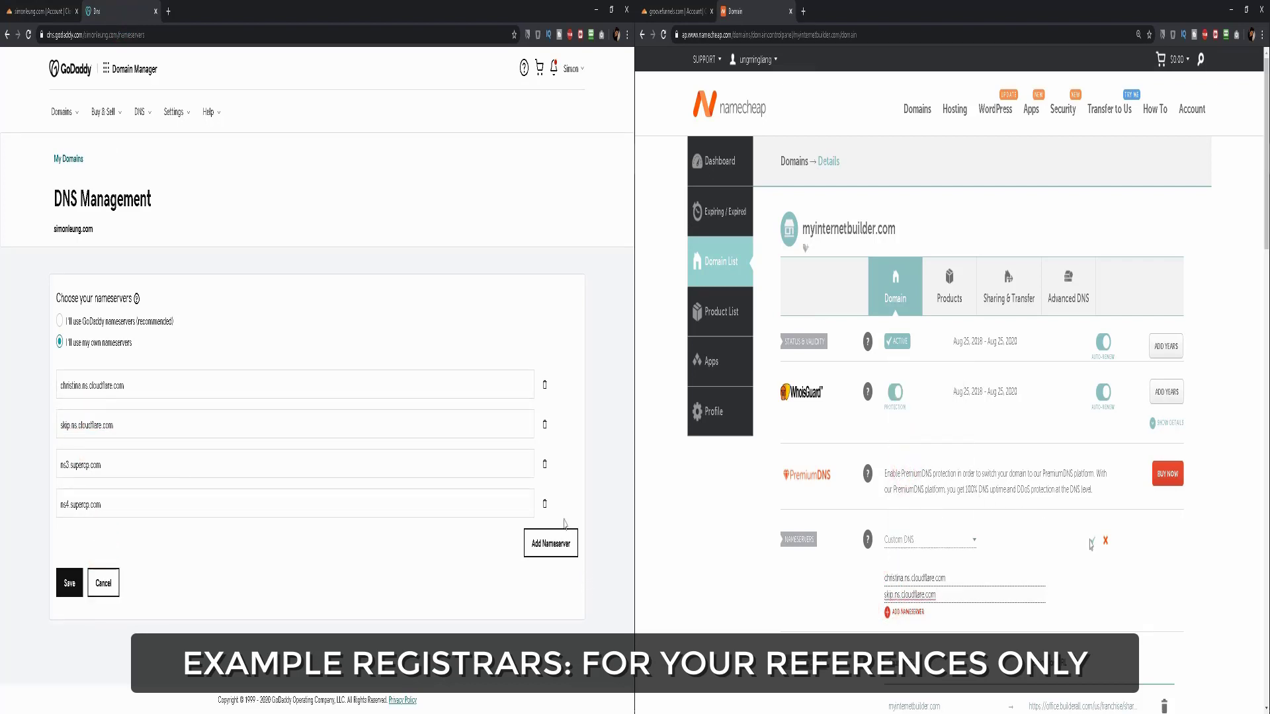
Save Namecheap's custom nameservers and remove GoDaddy's old third and fourth nameservers
left_click(545, 474)
left_click(1093, 543)
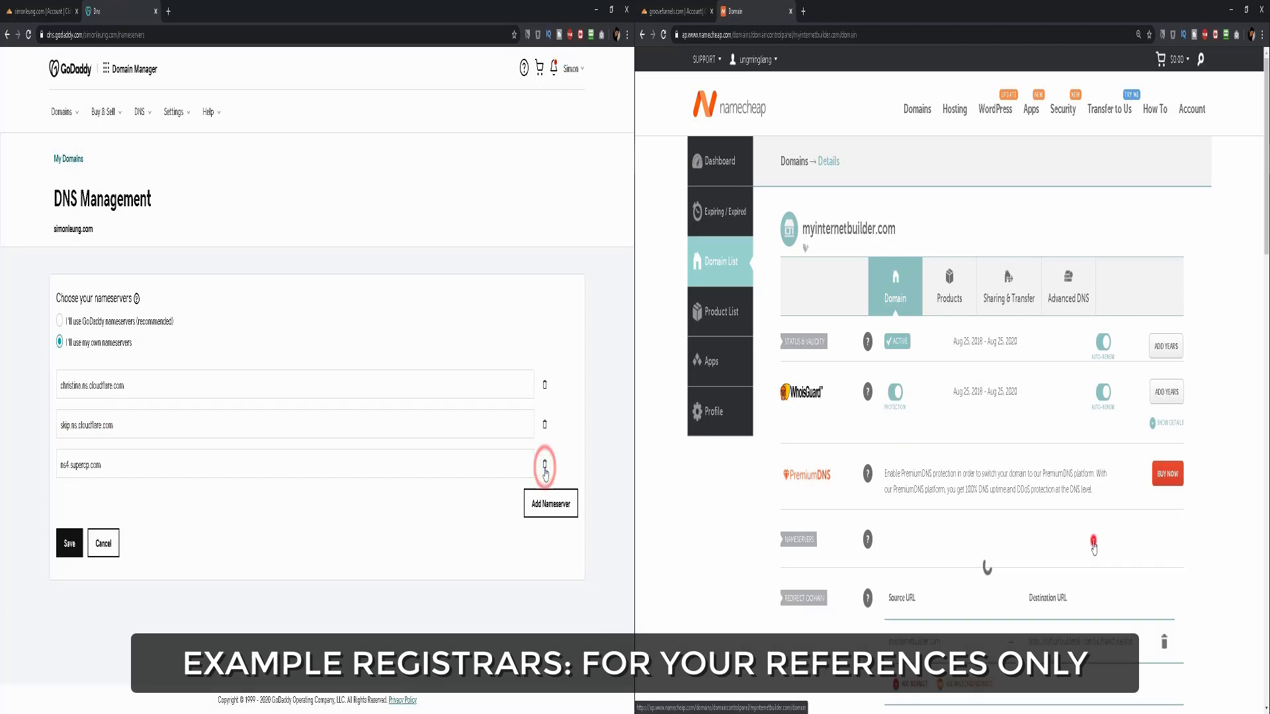
left_click(545, 474)
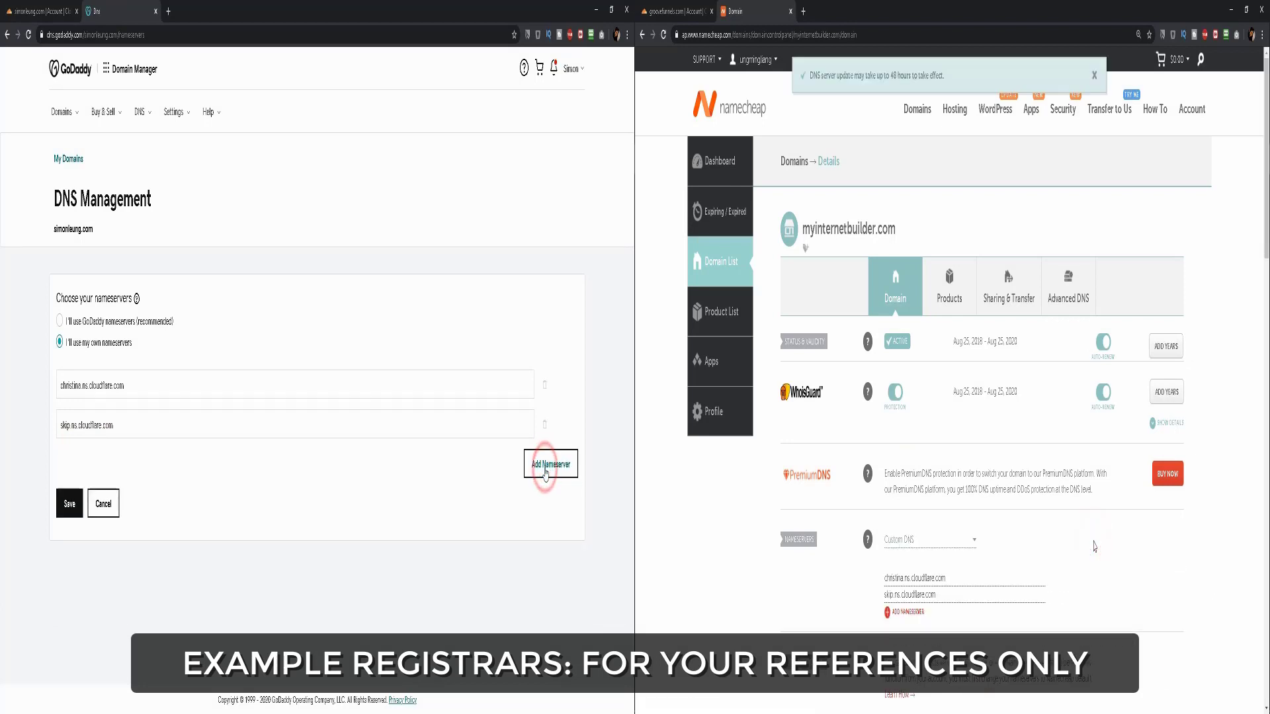